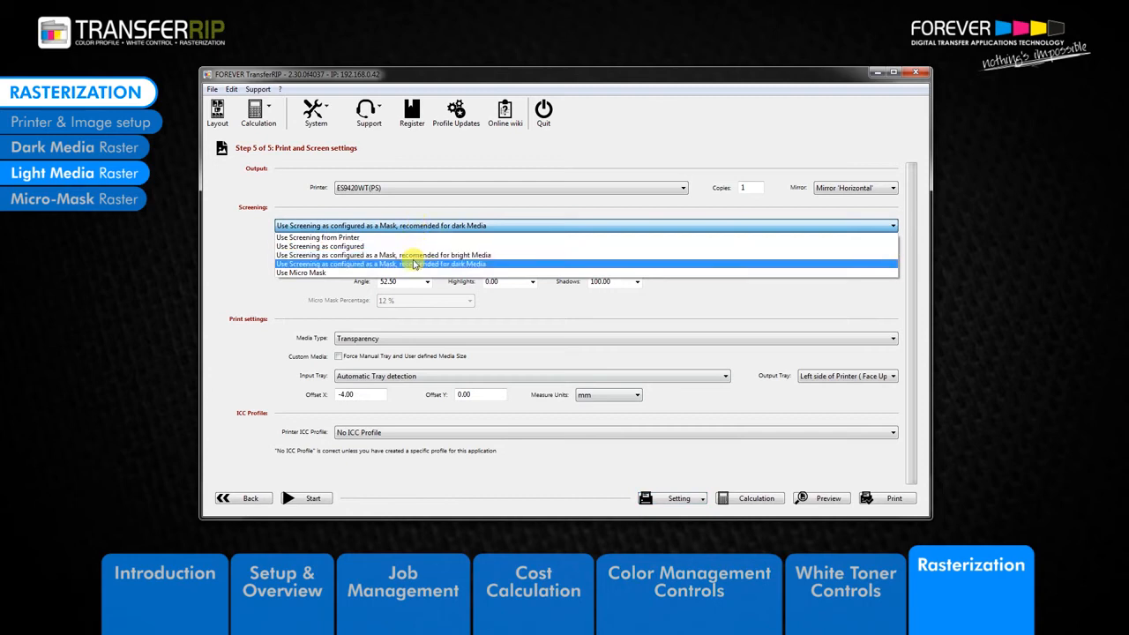
# Set the screening mode to "Use Screening as configured as a Mask, recomended for bright Media".
pyautogui.click(415, 255)
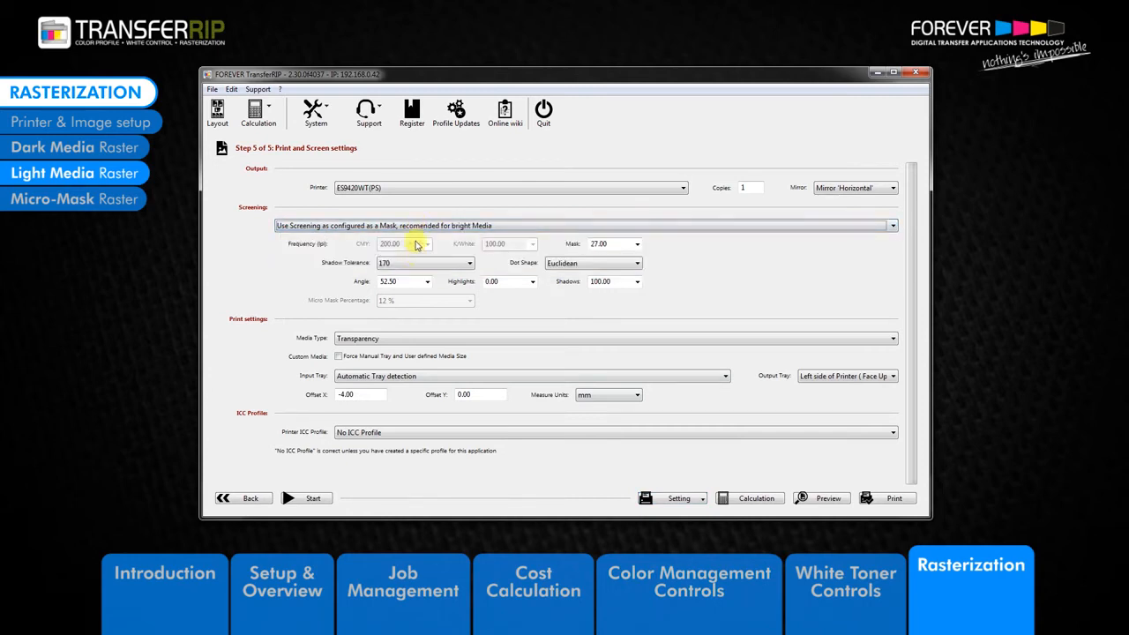
pyautogui.click(415, 225)
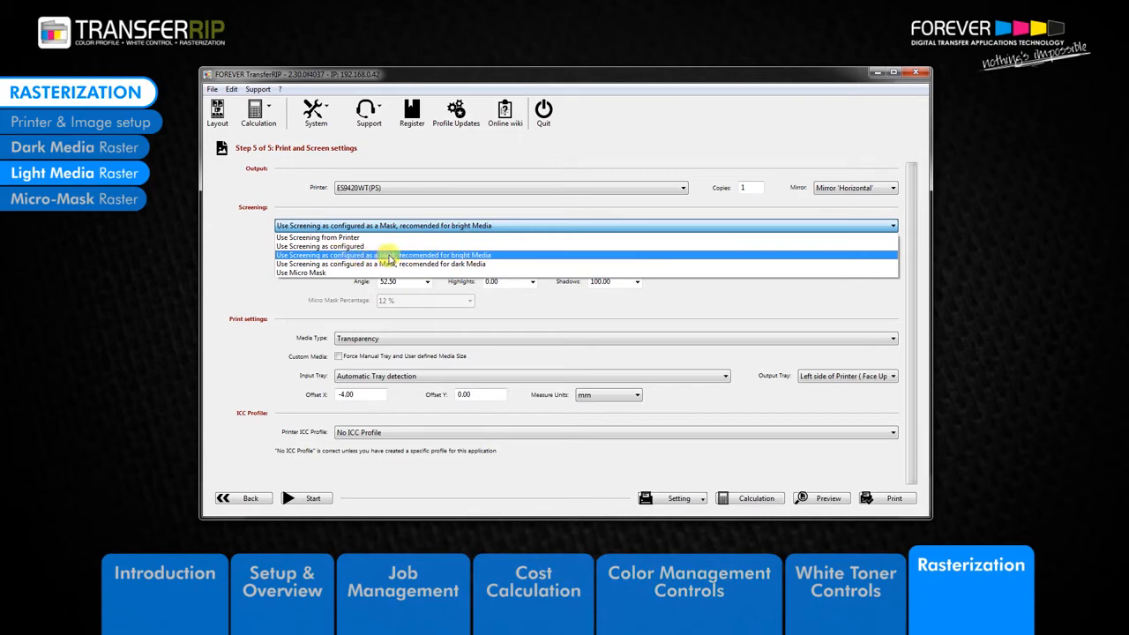
pyautogui.click(497, 257)
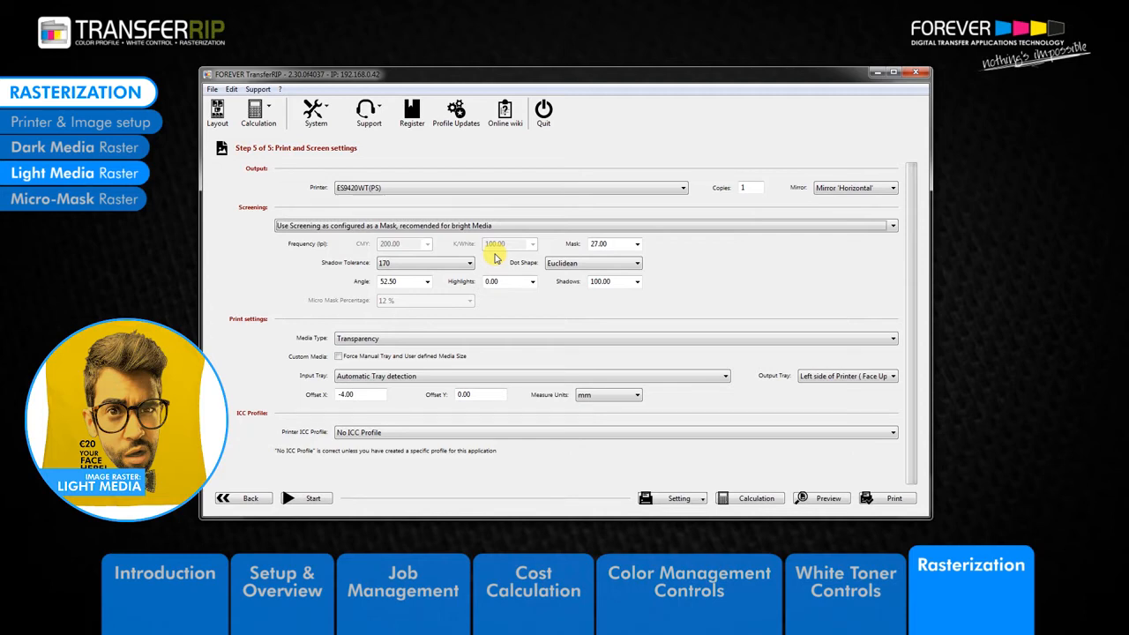
pyautogui.click(441, 225)
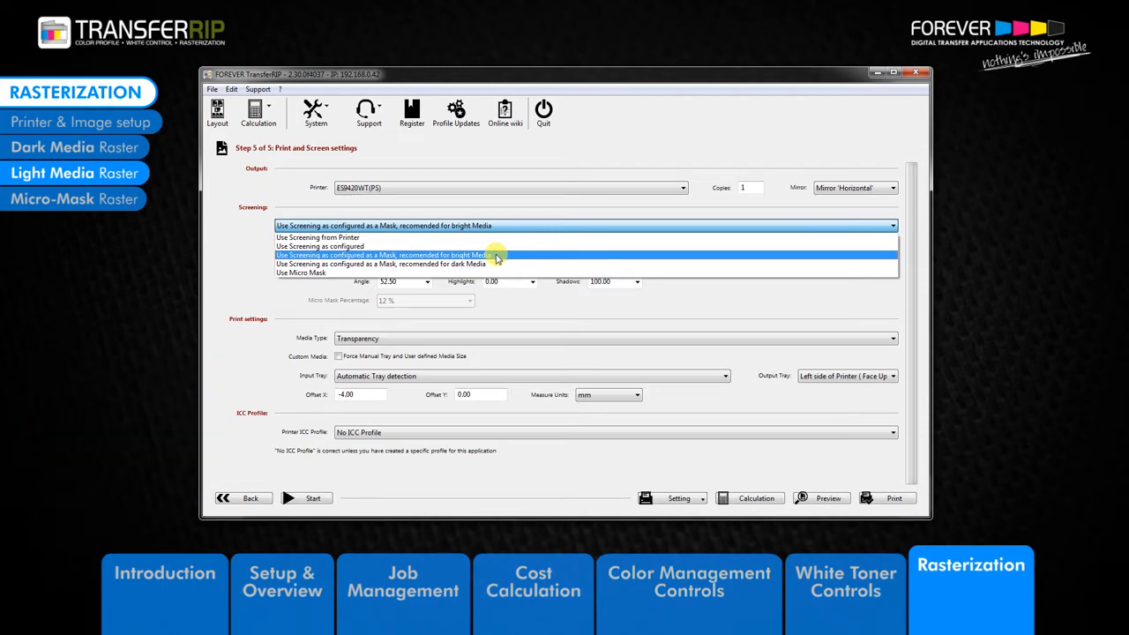
pyautogui.click(496, 258)
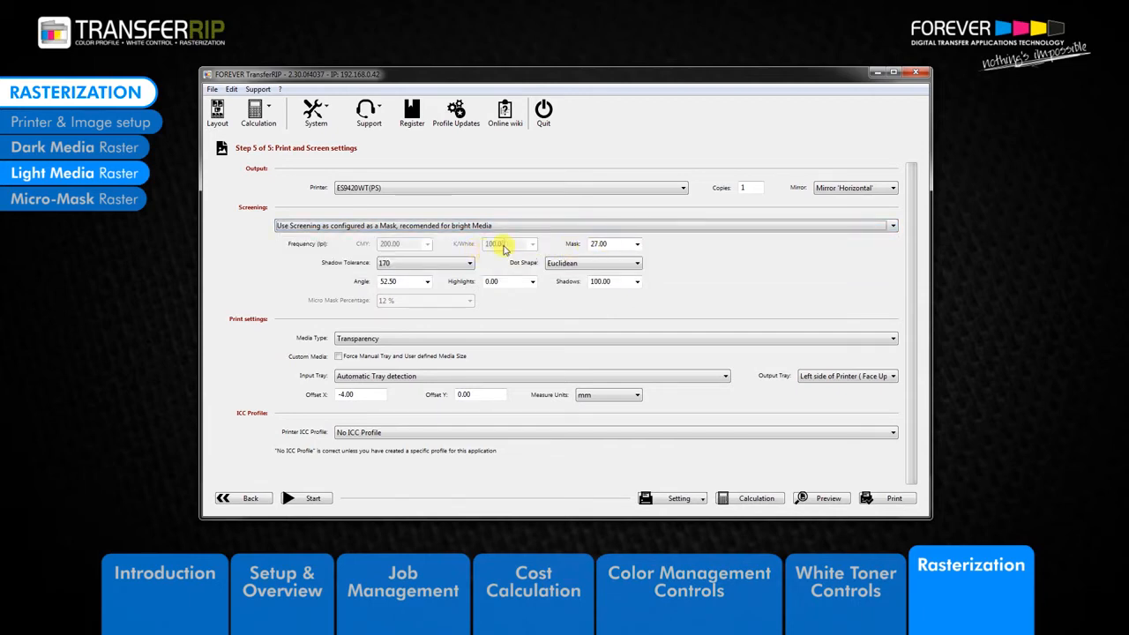
# Set the mask frequency to 27 lpi in the screening settings.
pyautogui.doubleClick(599, 245)
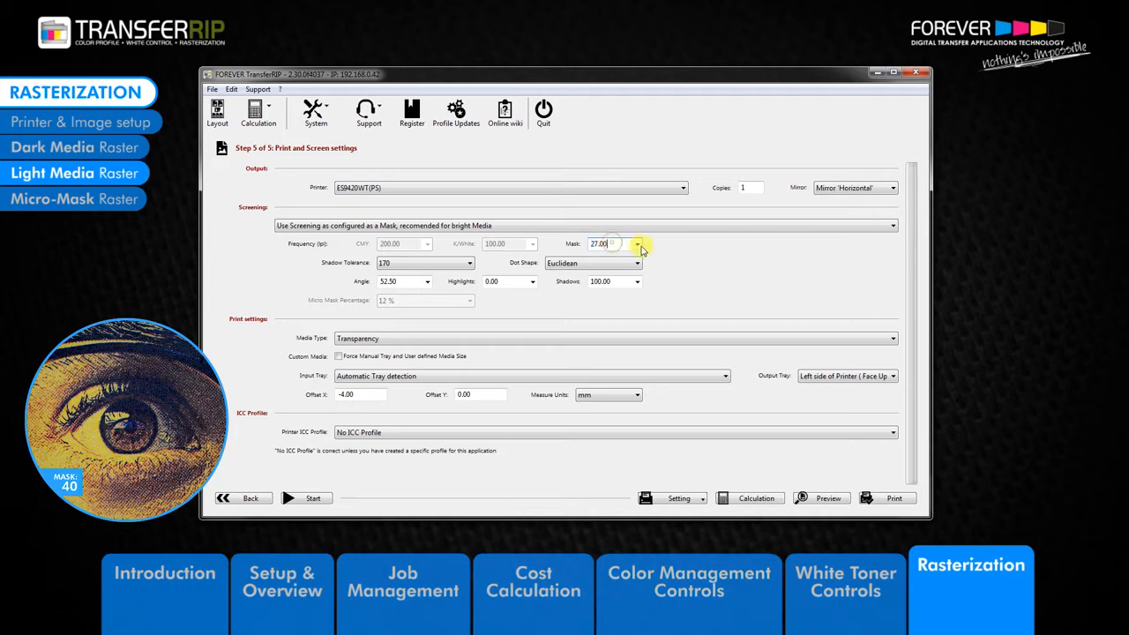
pyautogui.click(637, 244)
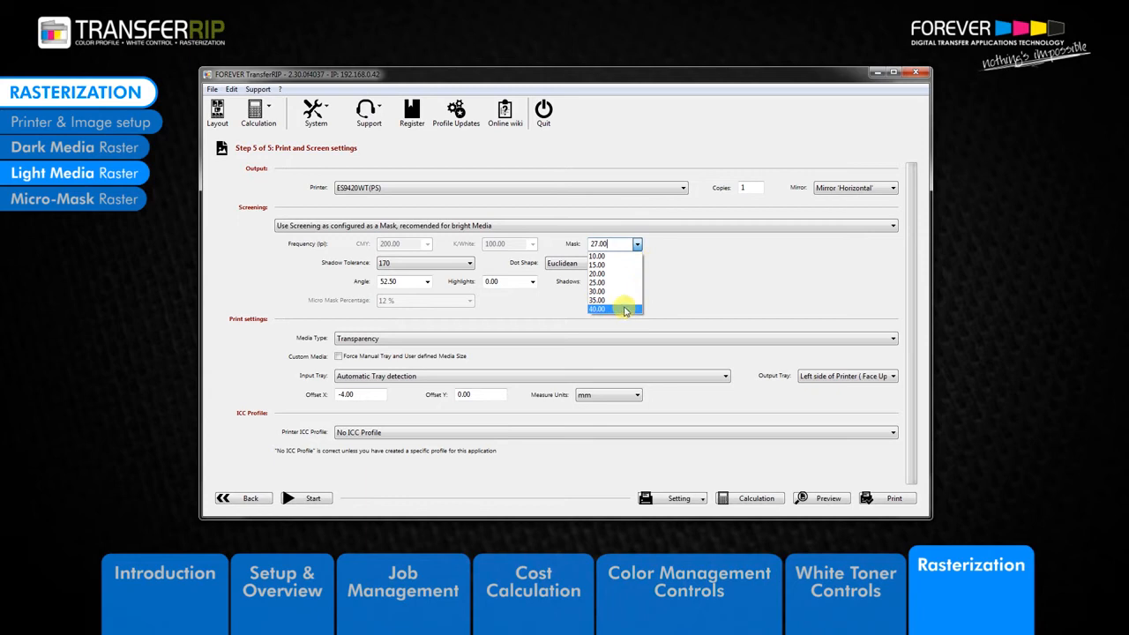
pyautogui.click(655, 258)
pyautogui.moveTo(612, 244); pyautogui.dragTo(576, 242)
pyautogui.write('27')
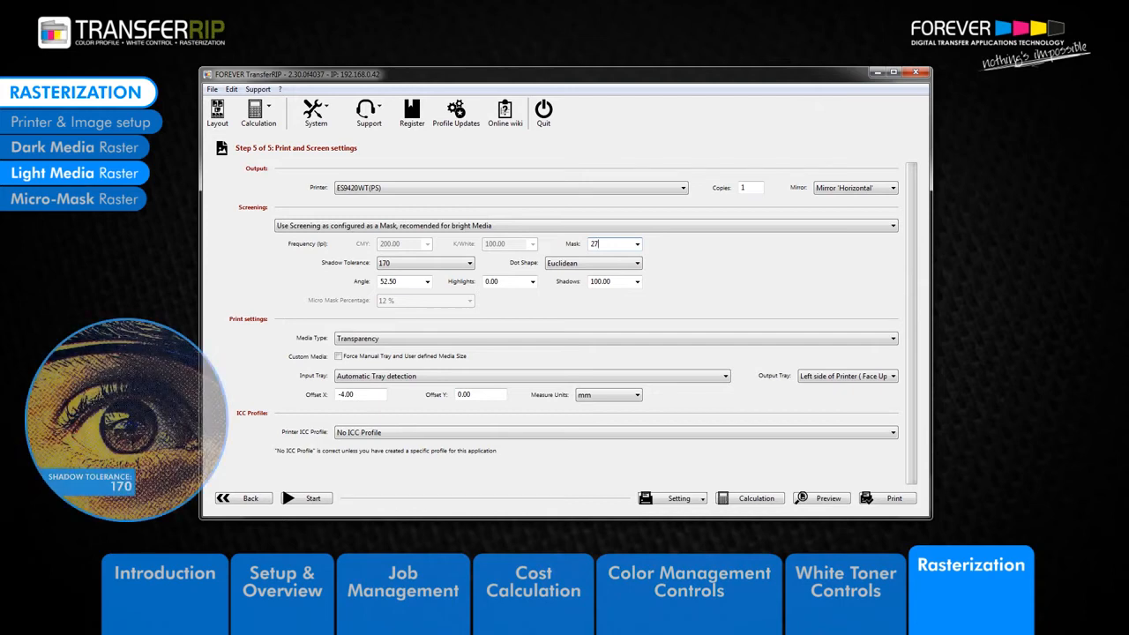
pyautogui.press('Tab')
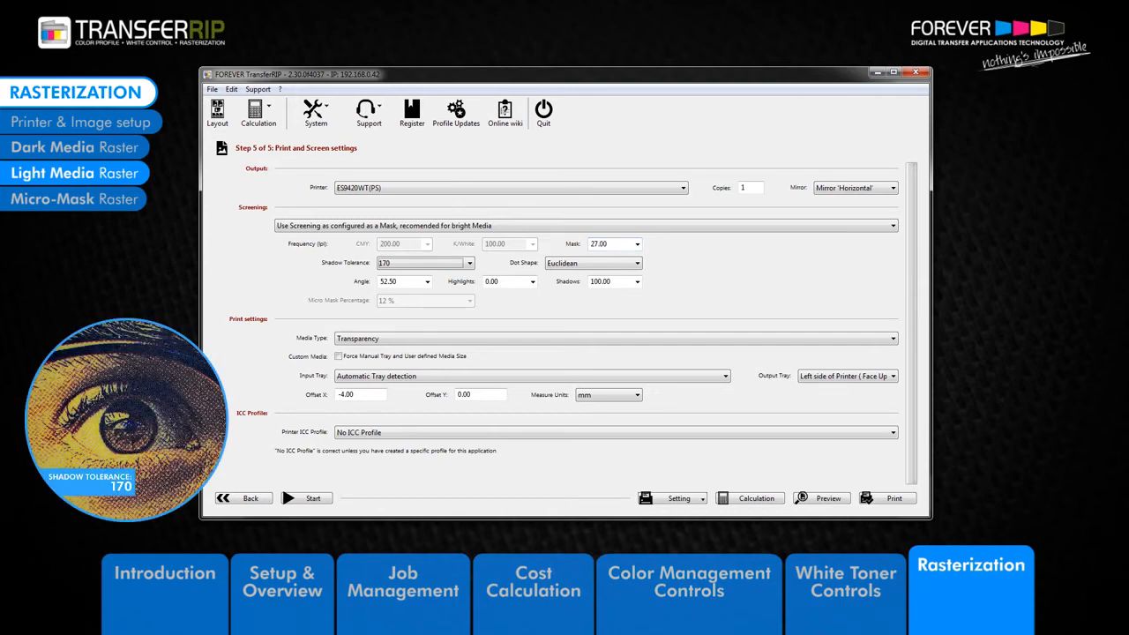
# Examine the available shadow tolerance values and dot shapes for the mask screening.
pyautogui.click(444, 263)
pyautogui.scroll(-4, 449, 378)
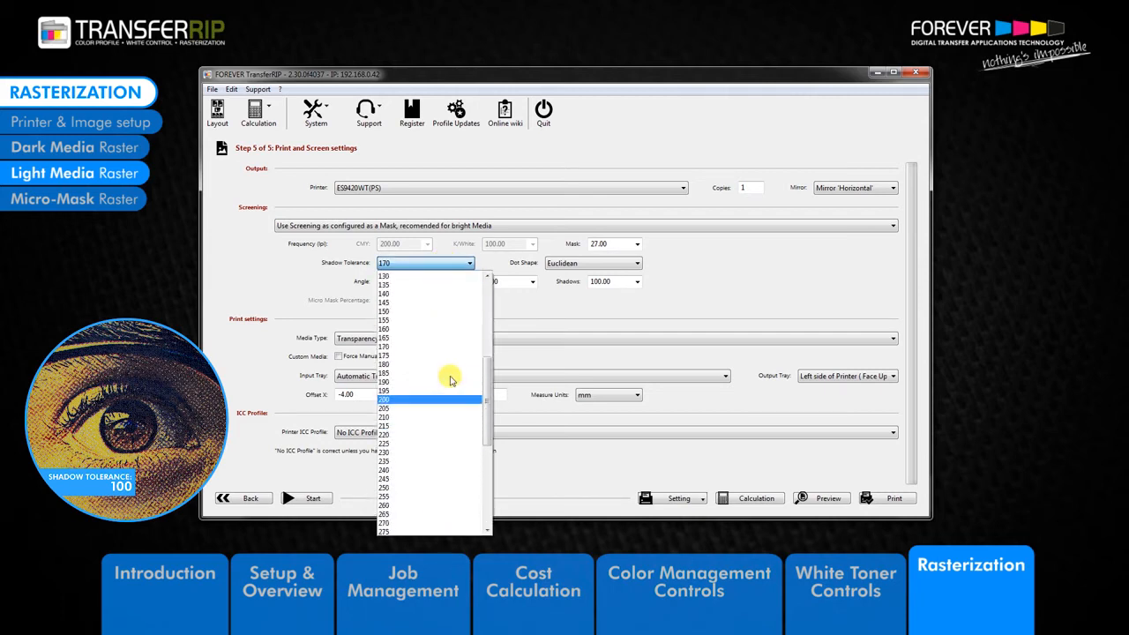
pyautogui.scroll(3, 449, 376)
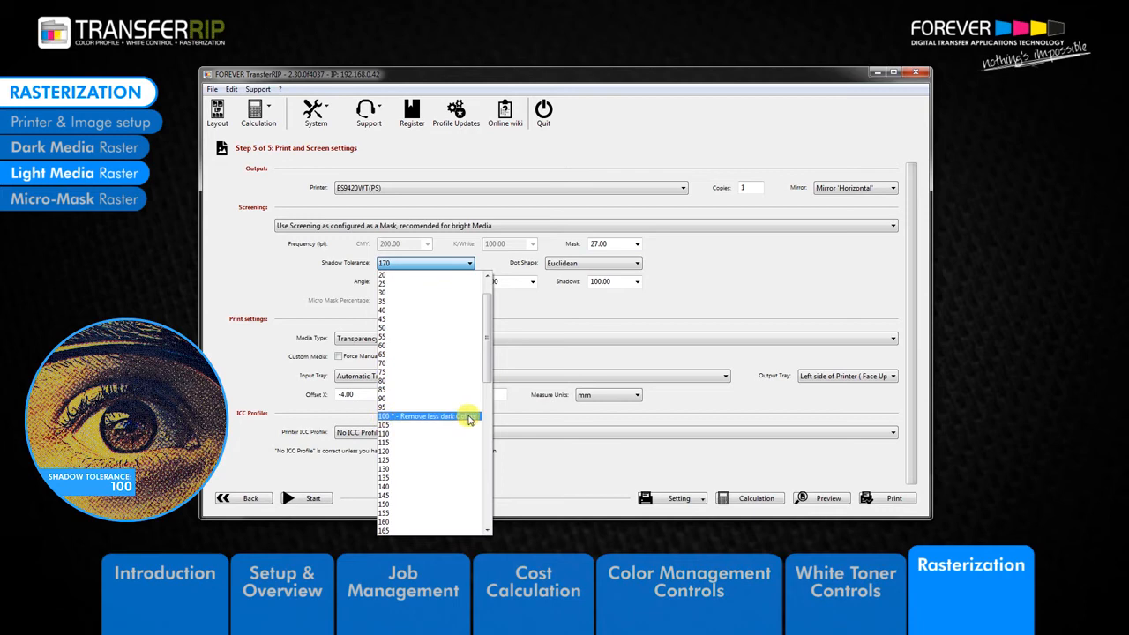
pyautogui.scroll(-5, 449, 417)
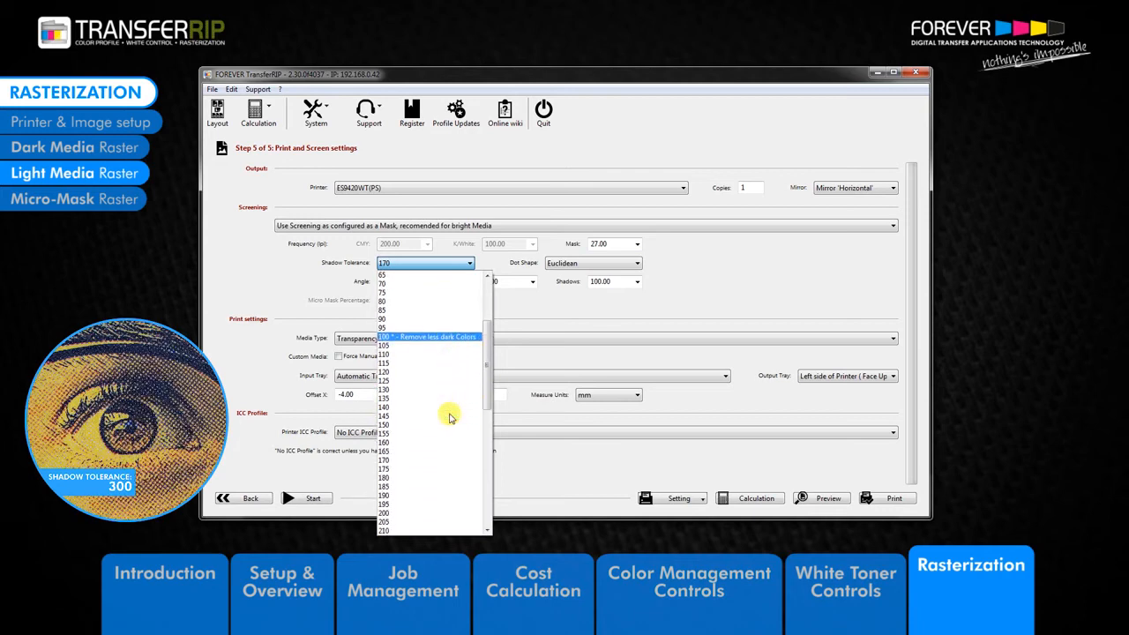
pyautogui.scroll(-5, 449, 417)
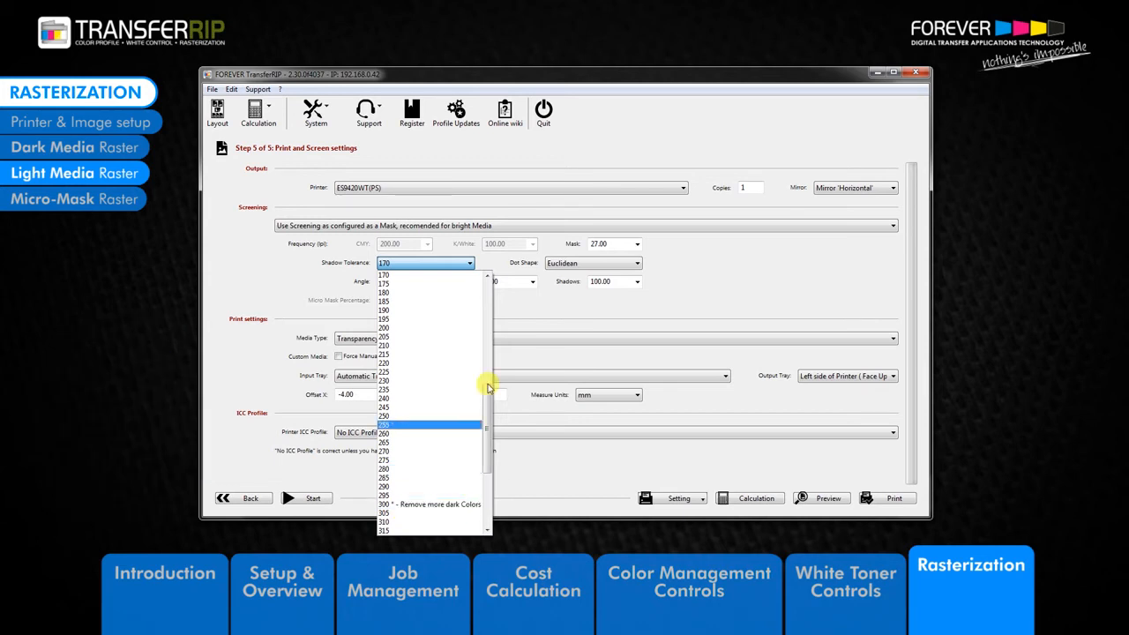
pyautogui.click(568, 309)
pyautogui.click(580, 262)
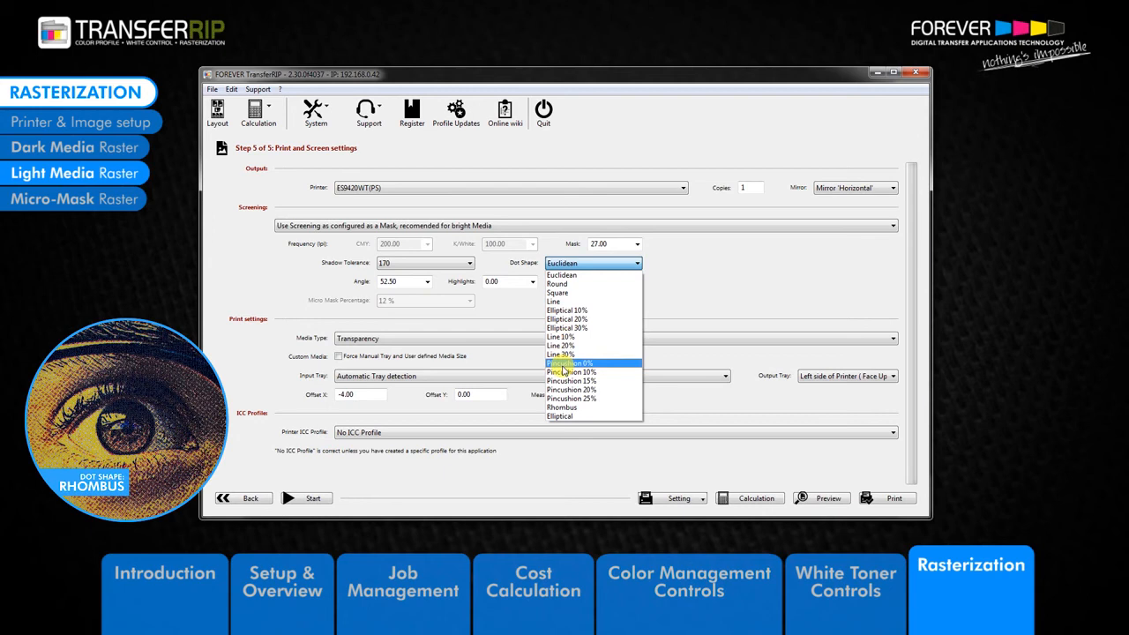
pyautogui.click(503, 317)
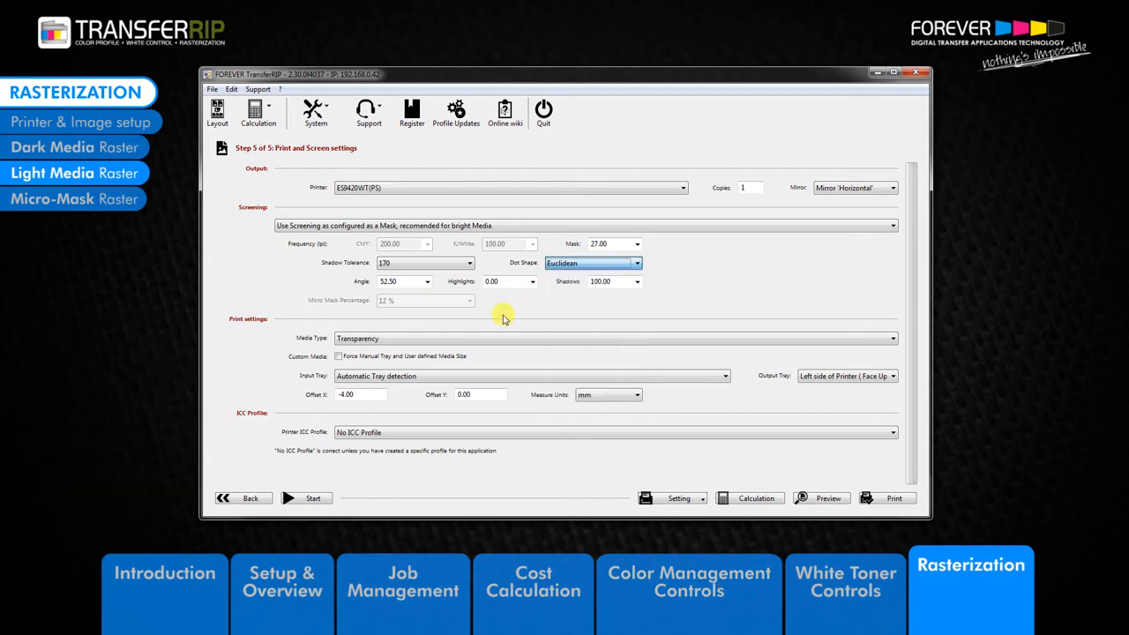
# Examine the available angle, highlights and shadows values in the screening settings.
pyautogui.click(427, 282)
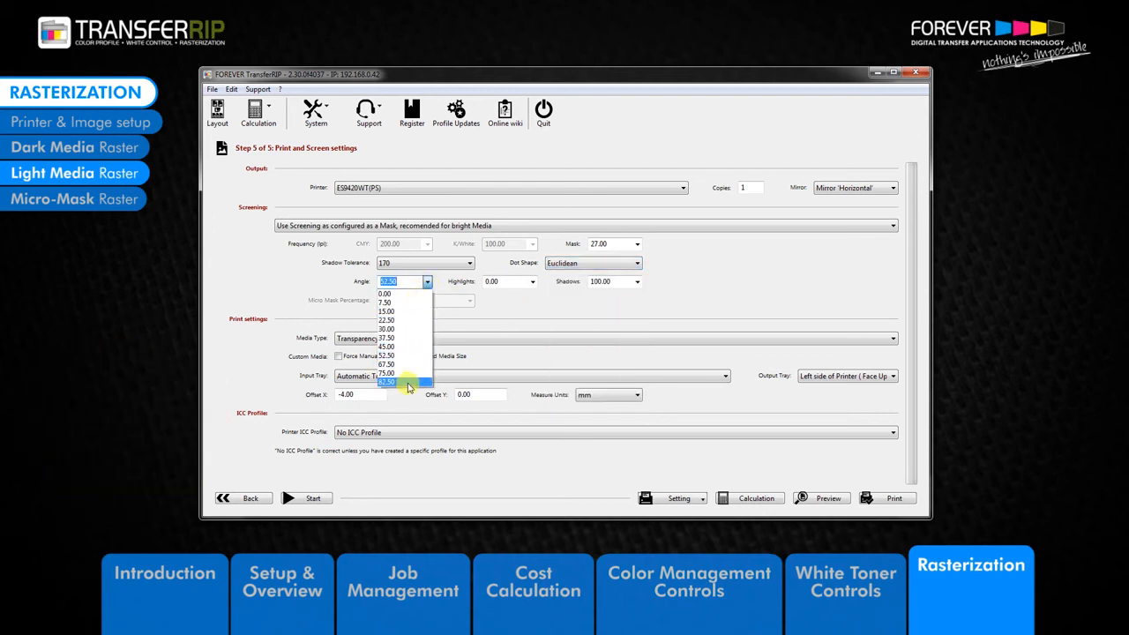
pyautogui.click(459, 295)
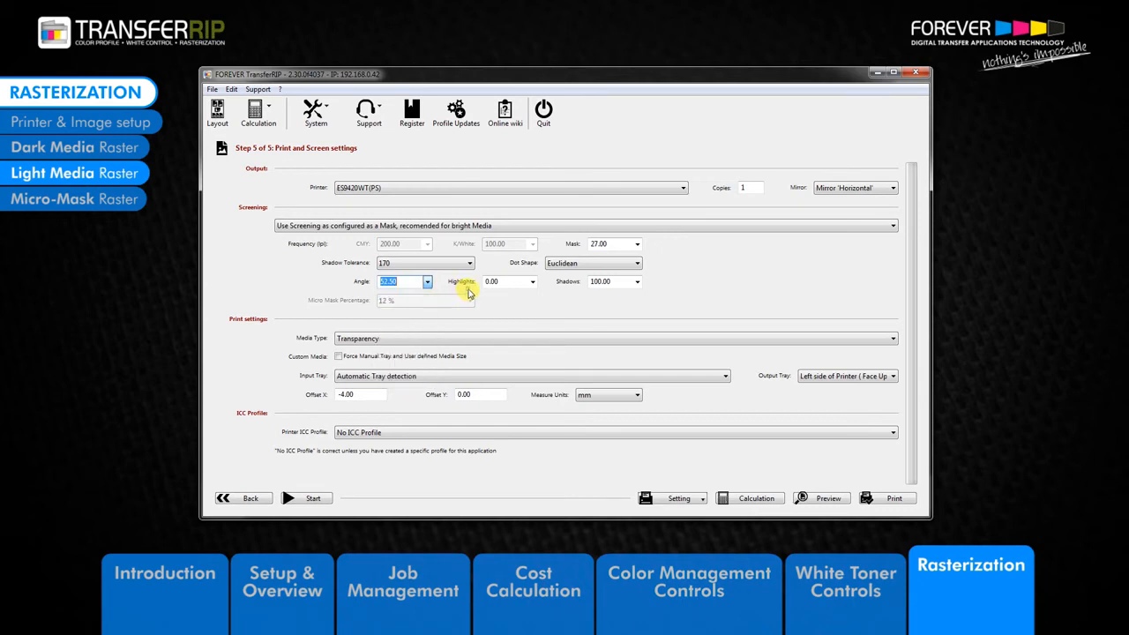
pyautogui.click(533, 282)
pyautogui.click(533, 282)
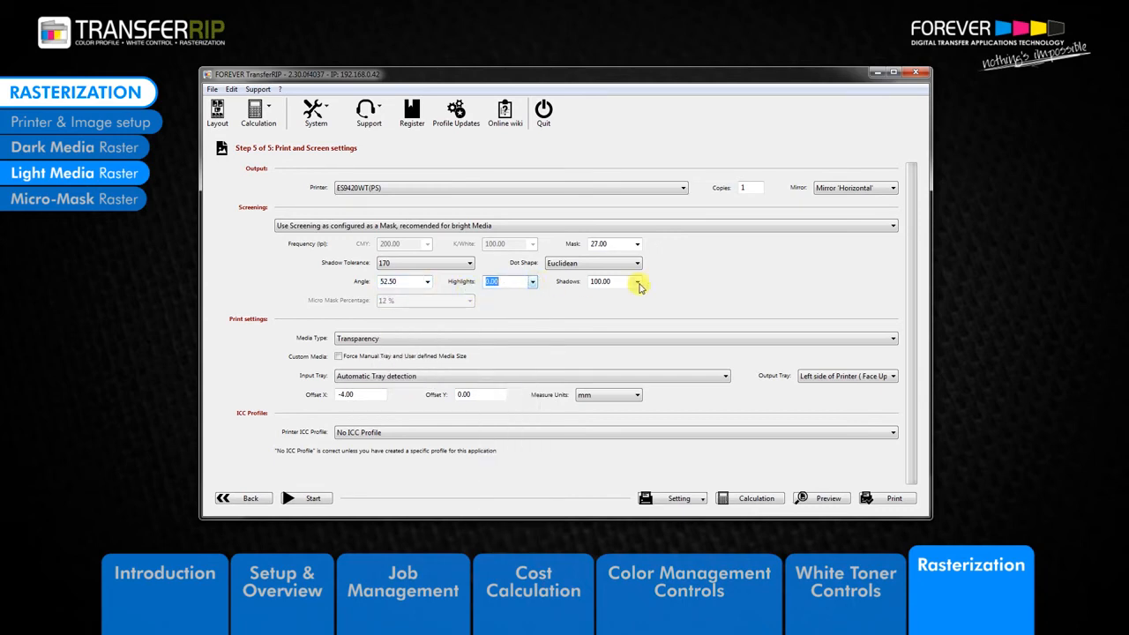
pyautogui.click(637, 281)
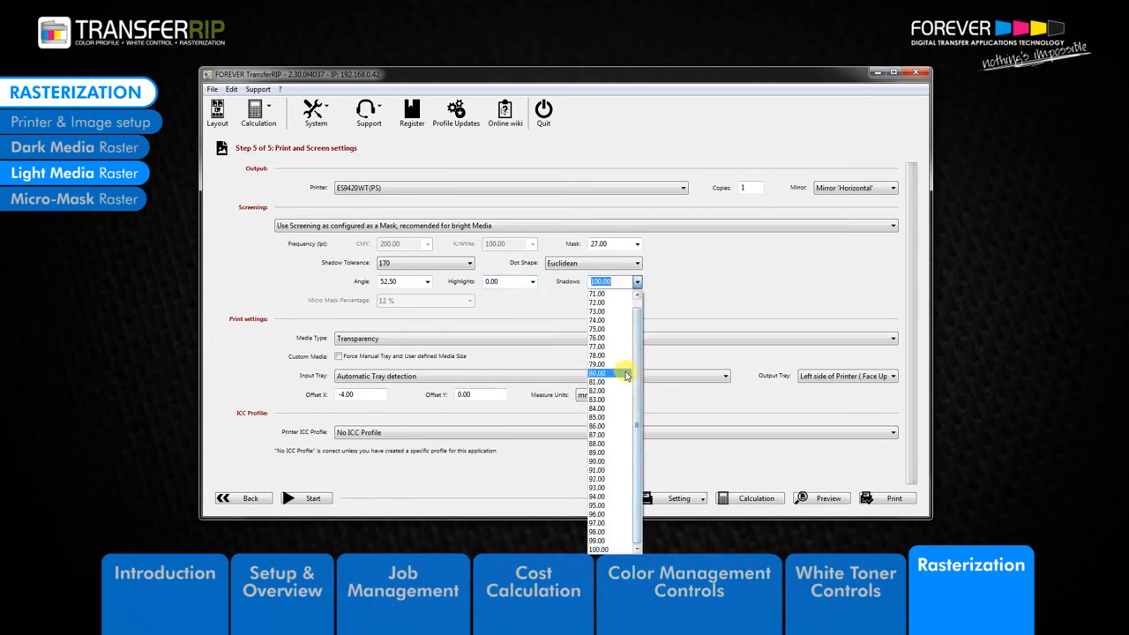
pyautogui.click(665, 286)
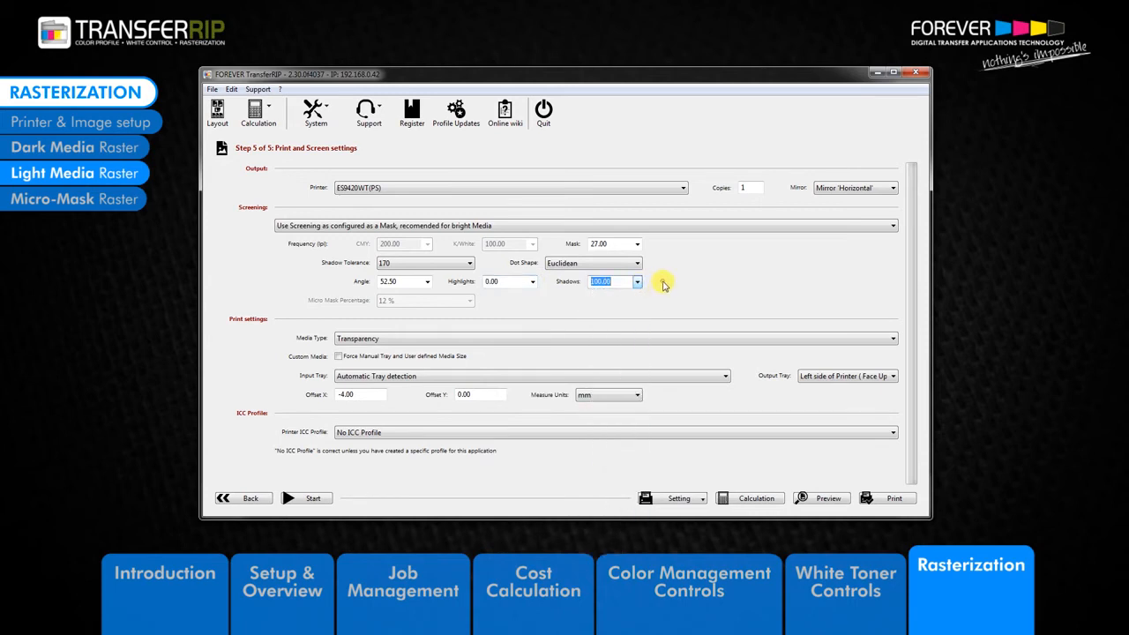
pyautogui.click(427, 282)
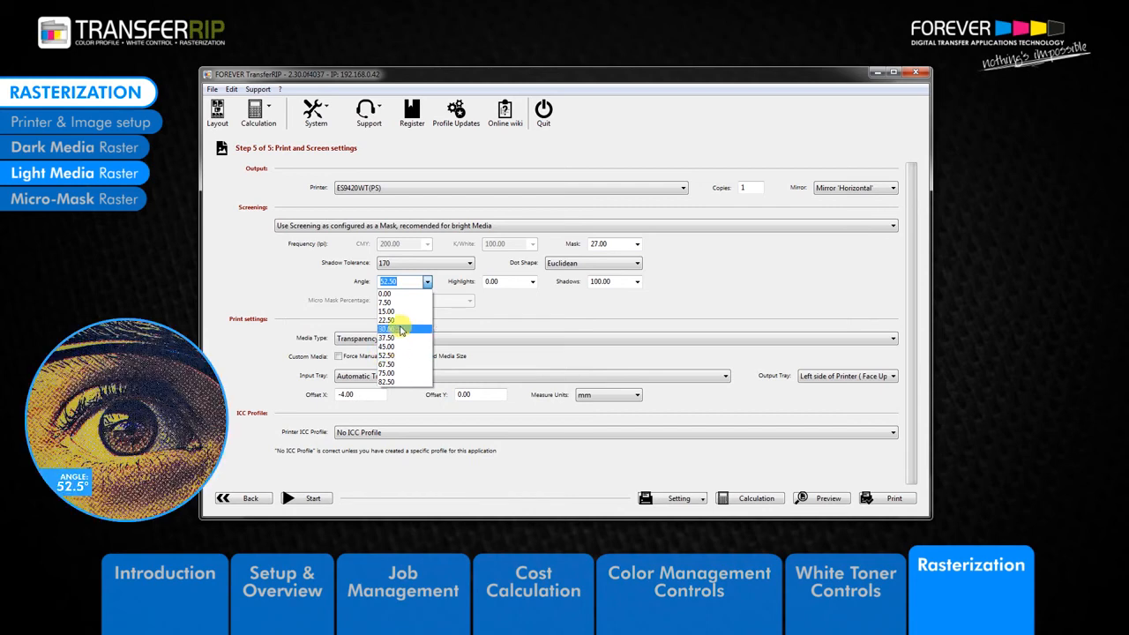
pyautogui.click(569, 269)
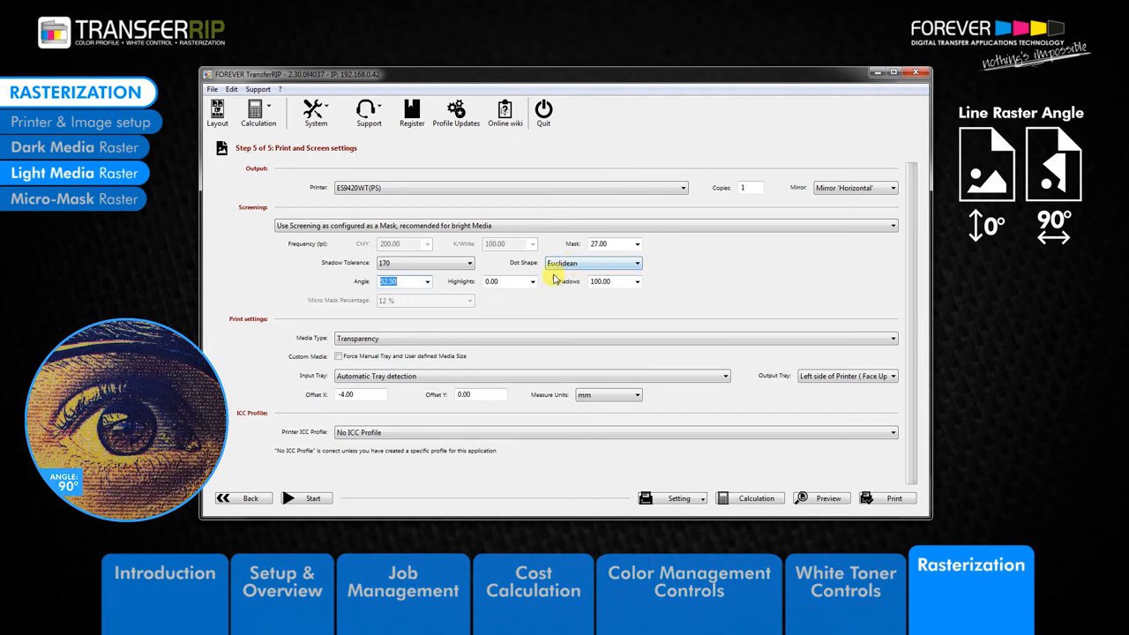
# Set the dot shape to Line and the raster angle to 0.
pyautogui.click(563, 267)
pyautogui.click(562, 292)
pyautogui.click(427, 281)
pyautogui.click(408, 293)
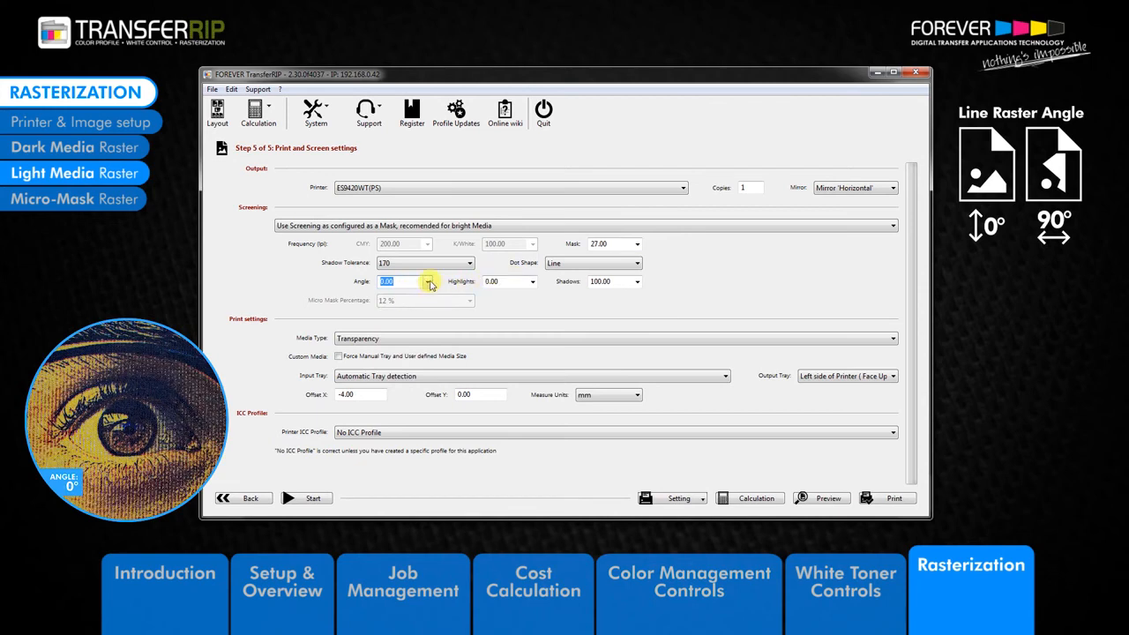
# Set the raster angle to 90 for the Line dot shape.
pyautogui.click(428, 283)
pyautogui.click(410, 281)
pyautogui.write('90')
pyautogui.press('Tab')
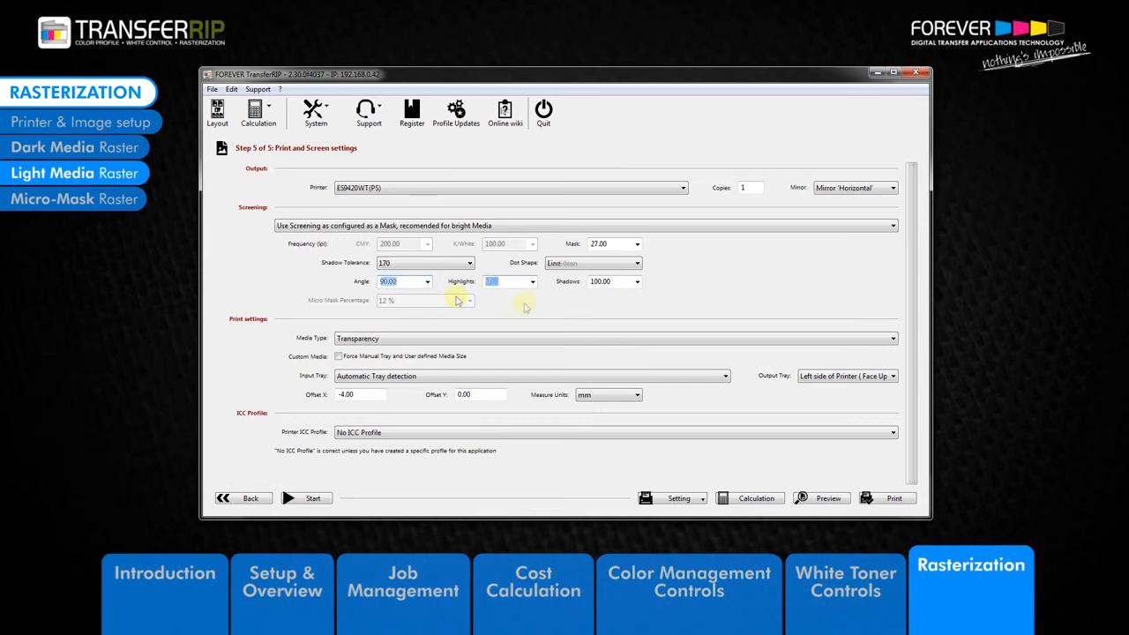
# Inspect the rasterized image in the high-resolution preview, with all separations shown in black and in colour, and close the preview.
pyautogui.click(800, 496)
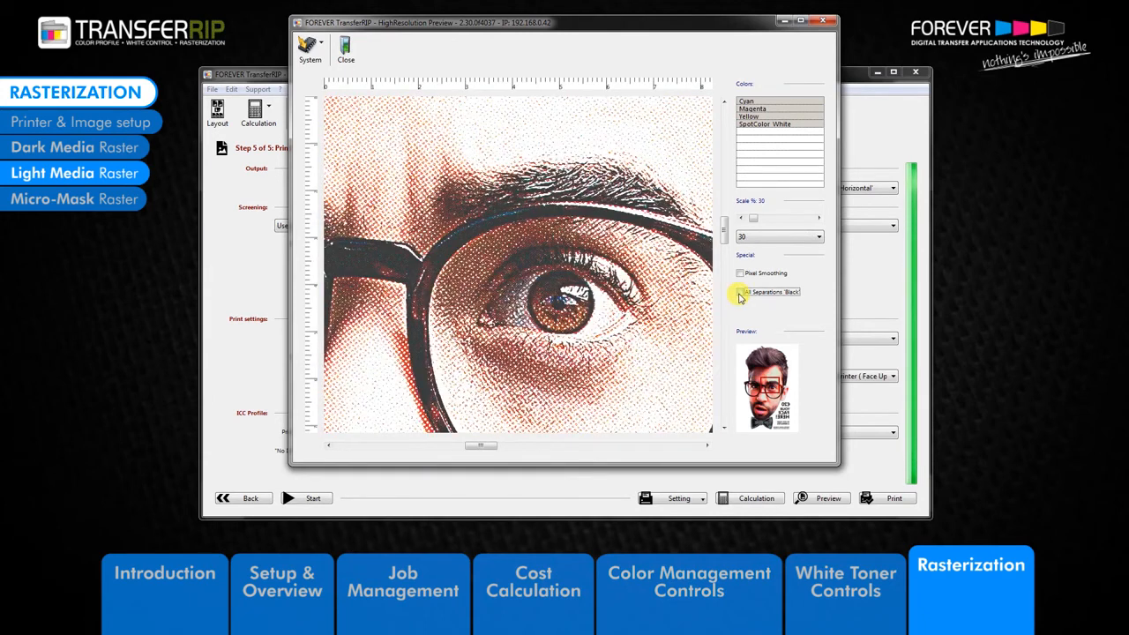
pyautogui.click(739, 292)
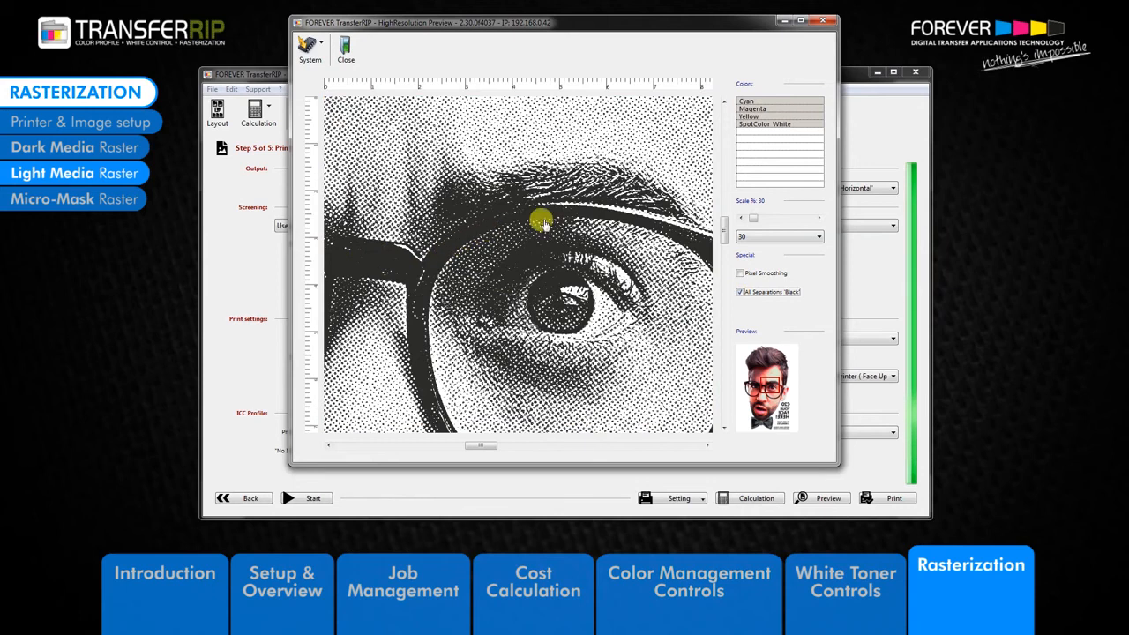
pyautogui.click(739, 292)
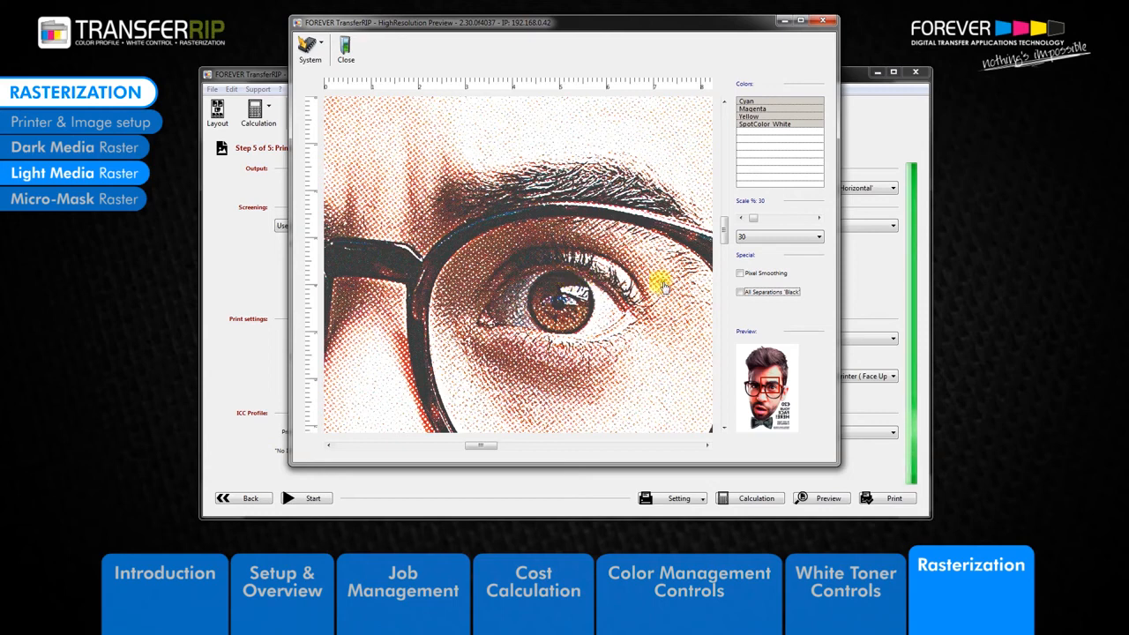
pyautogui.click(347, 53)
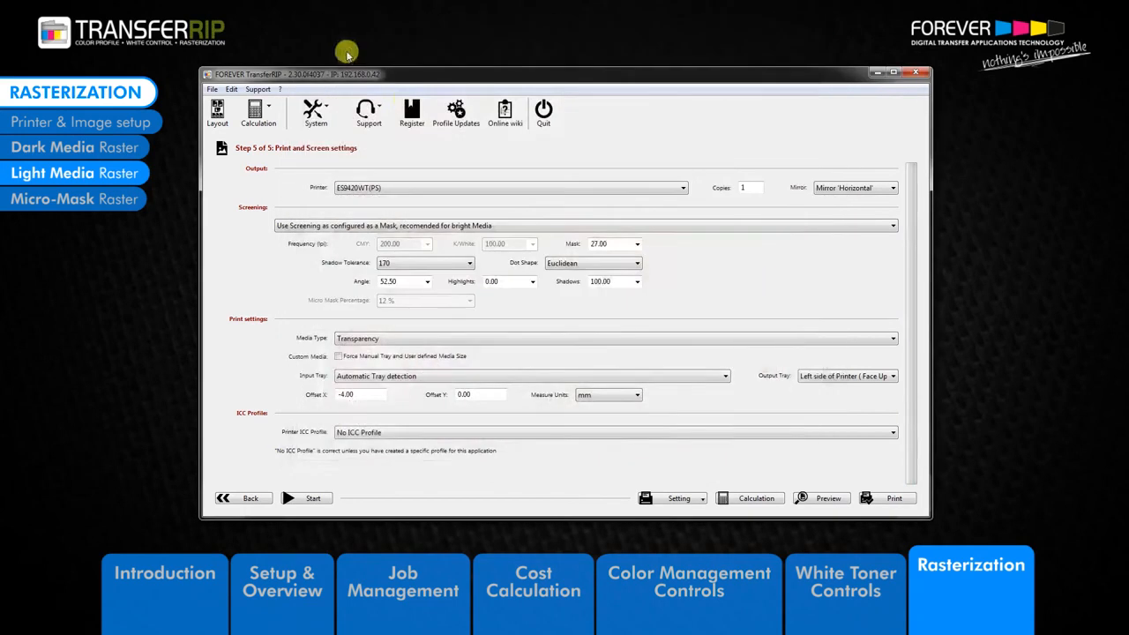
# View the list of saved printer settings and close it without loading any.
pyautogui.click(681, 499)
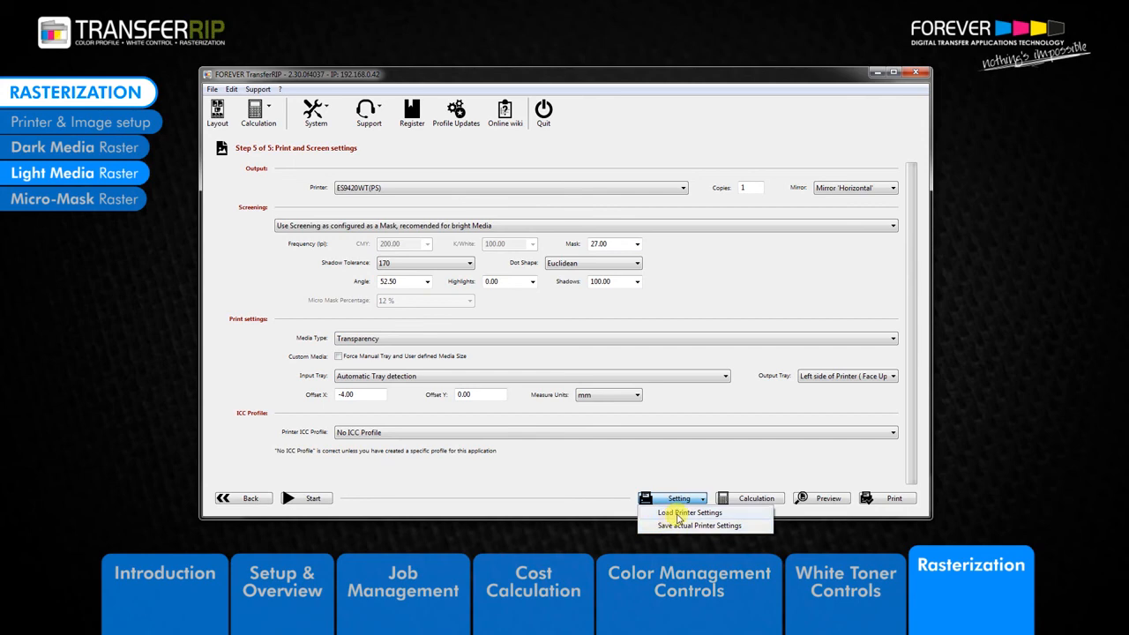
pyautogui.click(679, 514)
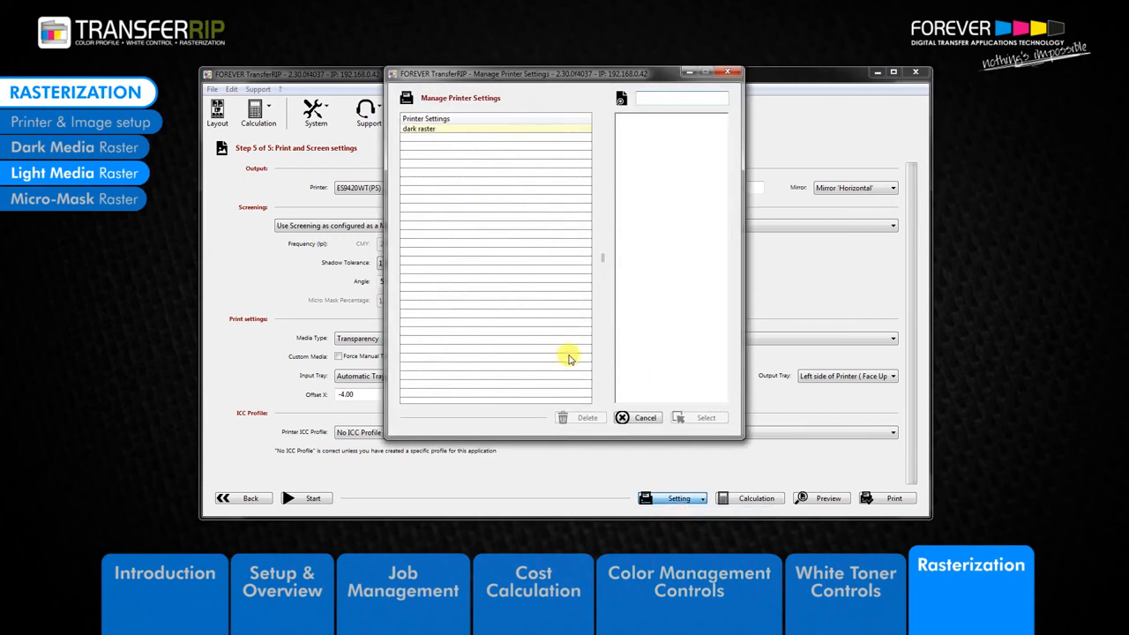
pyautogui.click(644, 416)
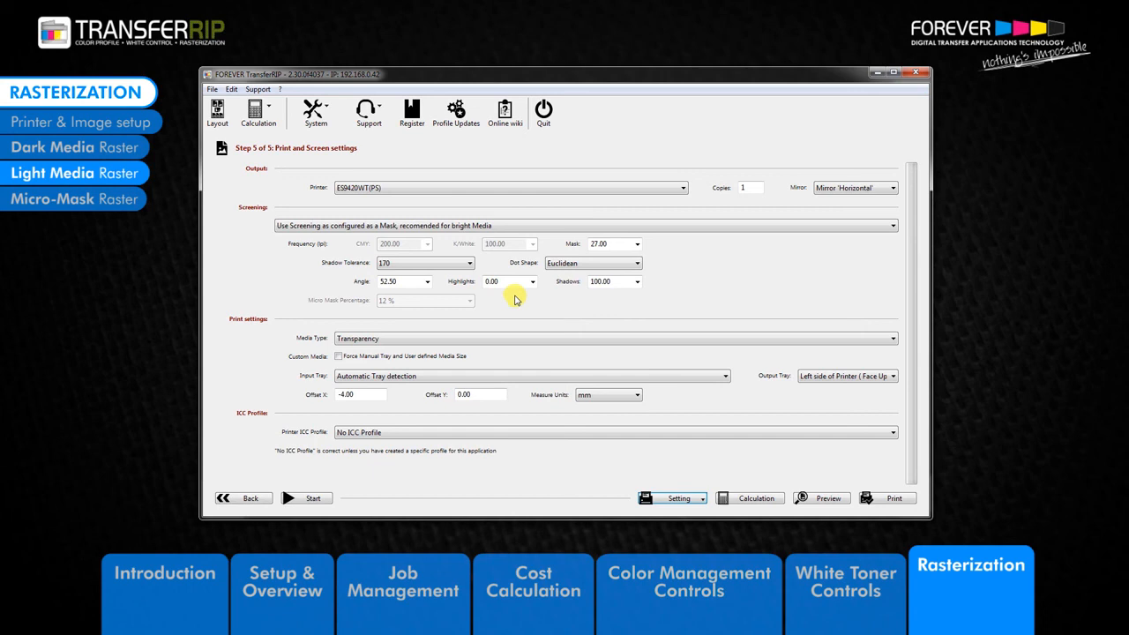
# Save the actual printer settings under the name "light raster".
pyautogui.click(697, 500)
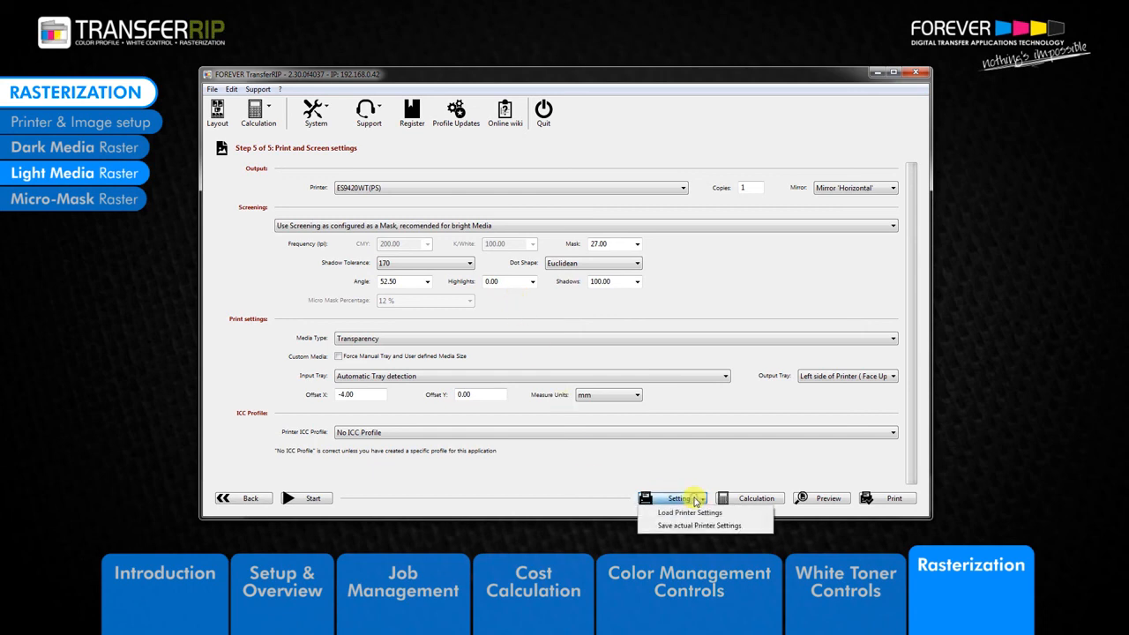
pyautogui.click(699, 526)
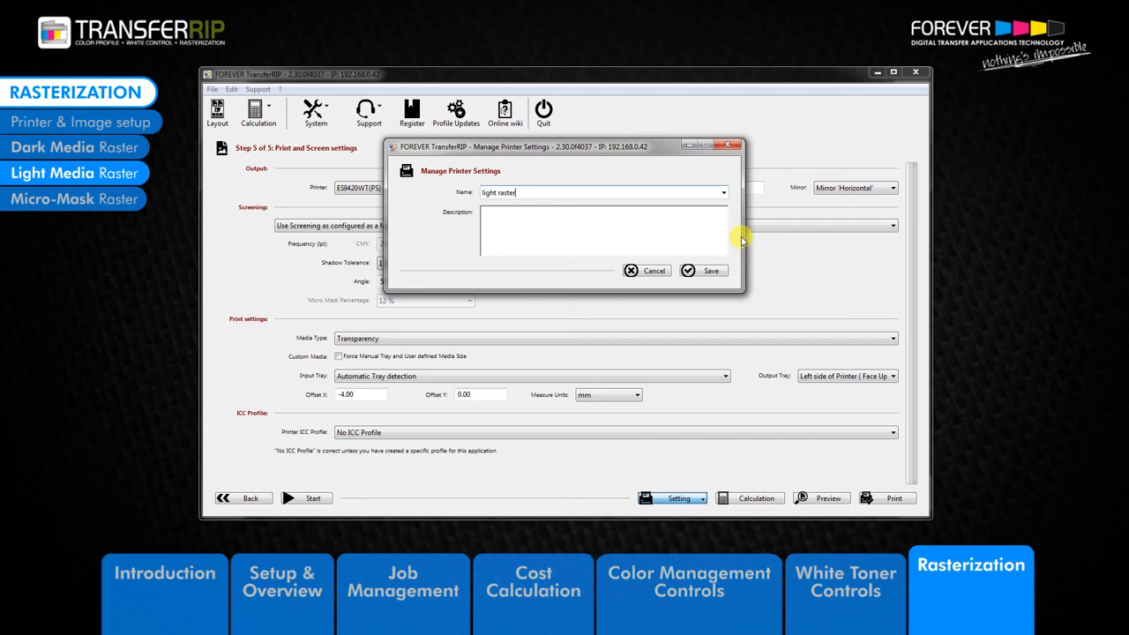
pyautogui.click(715, 270)
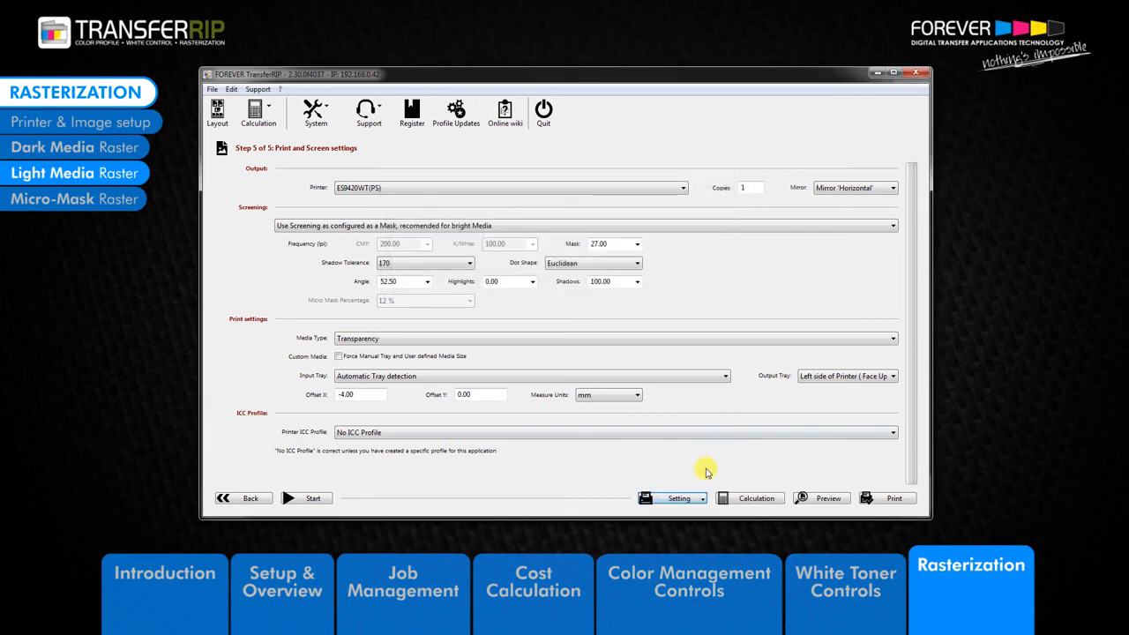
# Open the saved printer settings for loading and select "light raster".
pyautogui.click(683, 500)
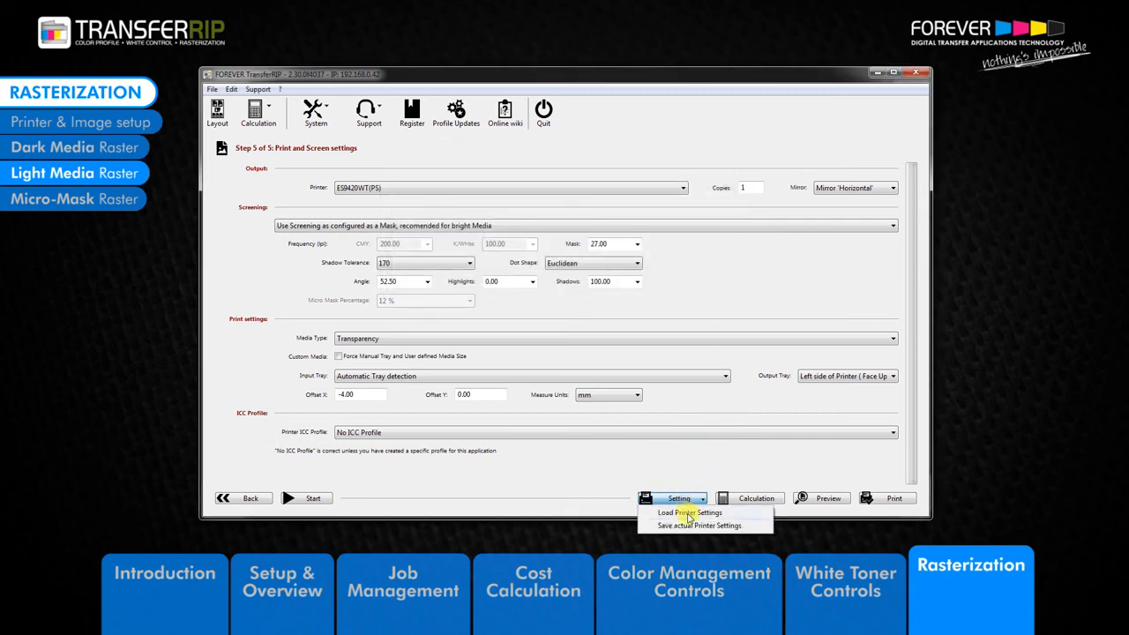
pyautogui.click(687, 512)
pyautogui.click(422, 138)
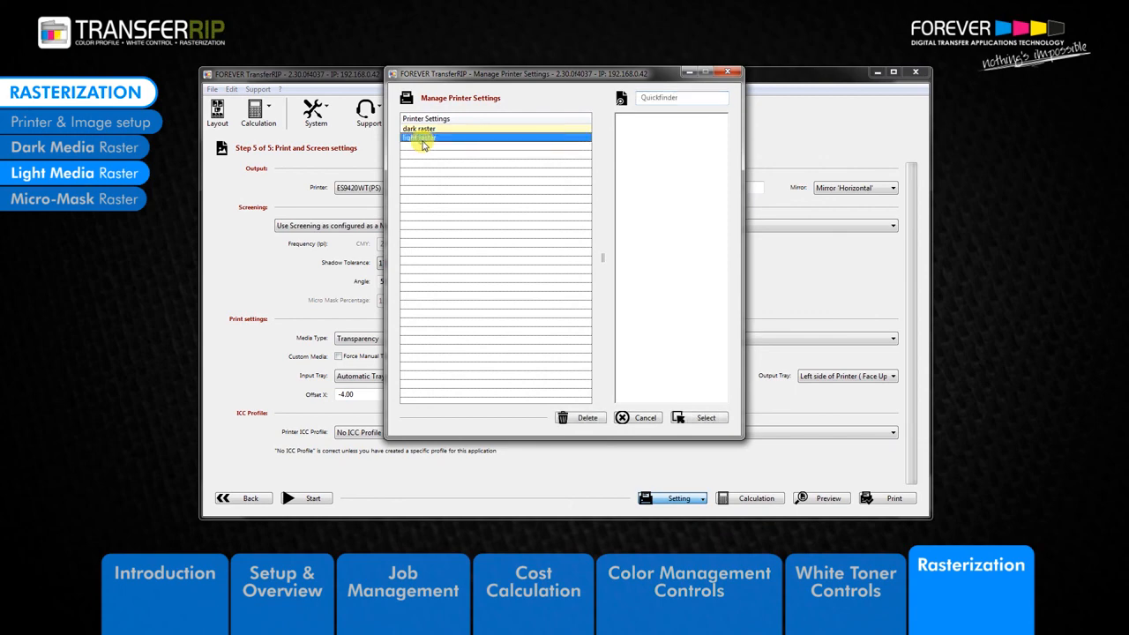